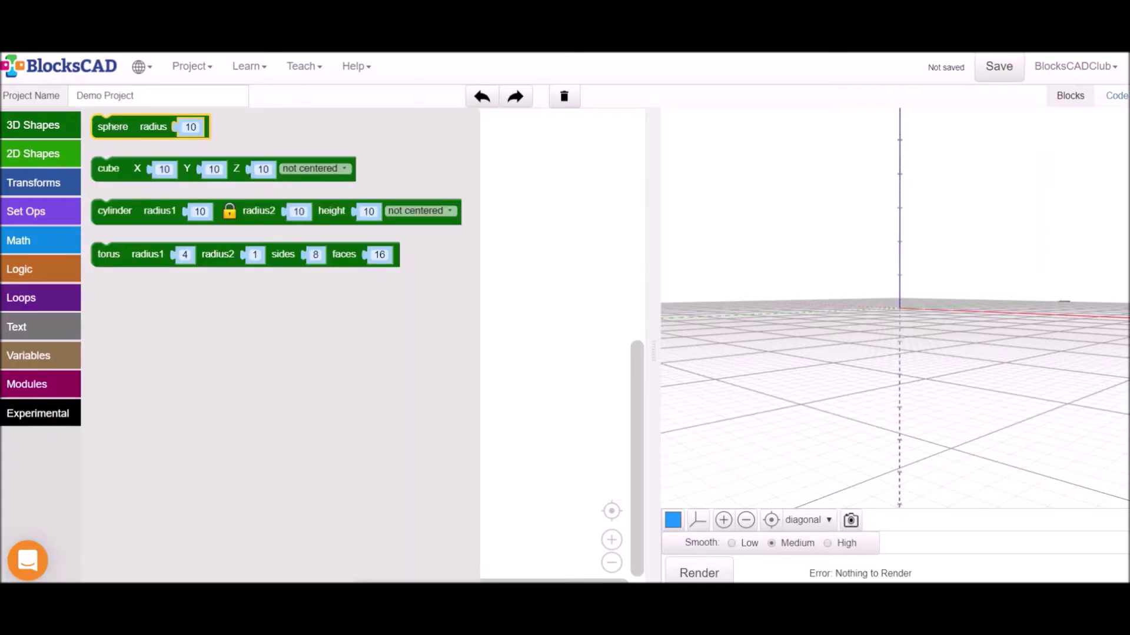
Step: Add a radius-10 sphere raised to Z 20 by a translate block, render it, and save
drag(112, 126, 315, 239)
click(33, 183)
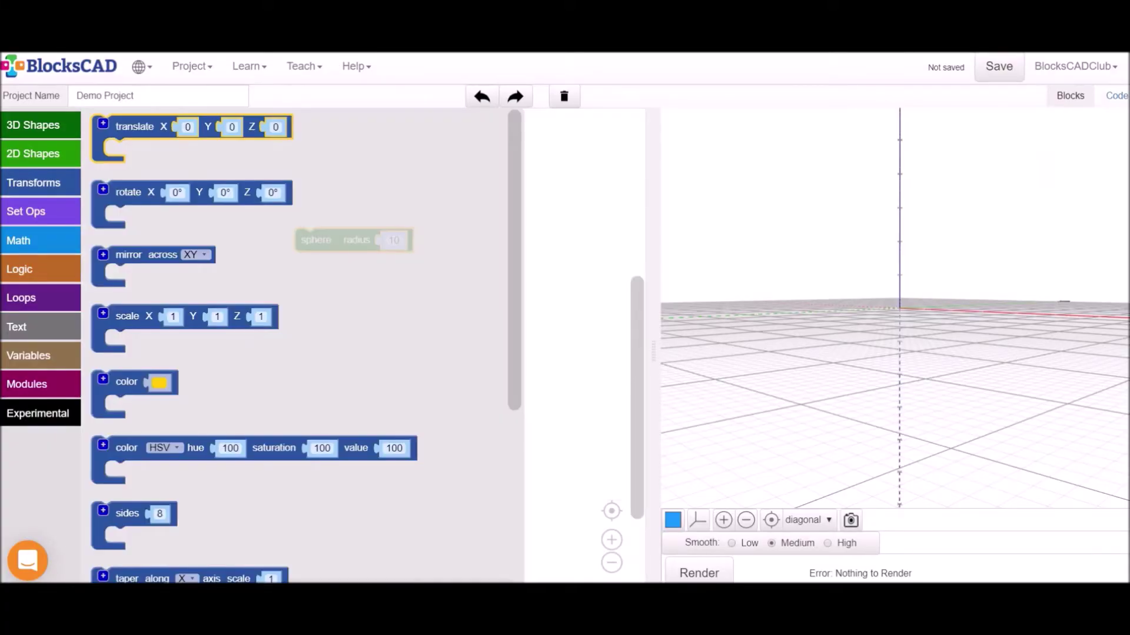
drag(132, 124, 325, 210)
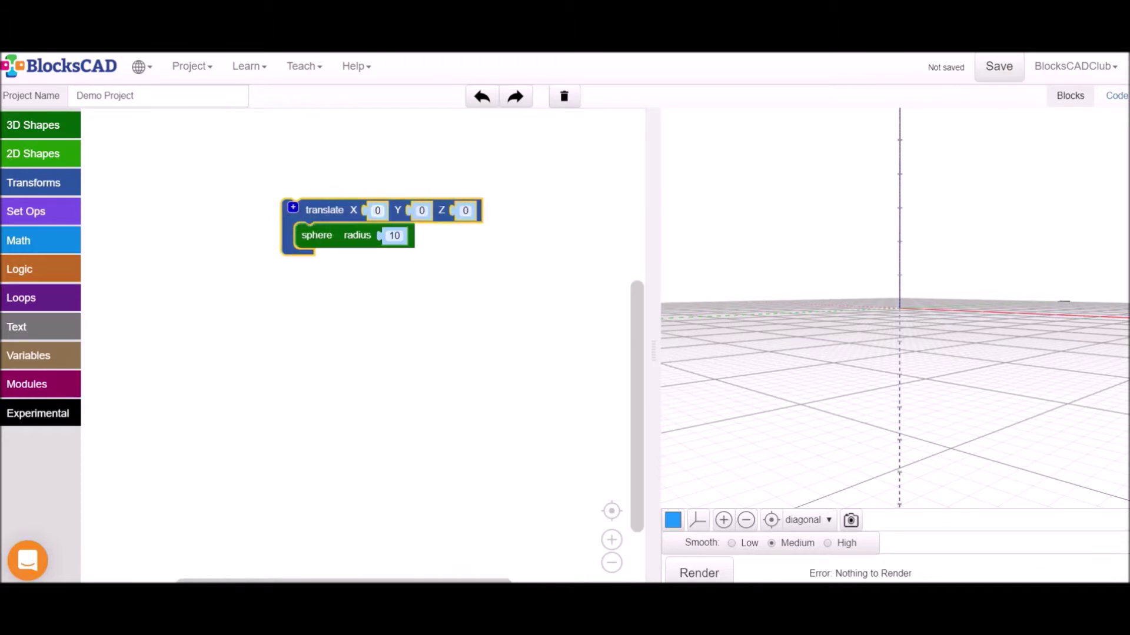
key(Return)
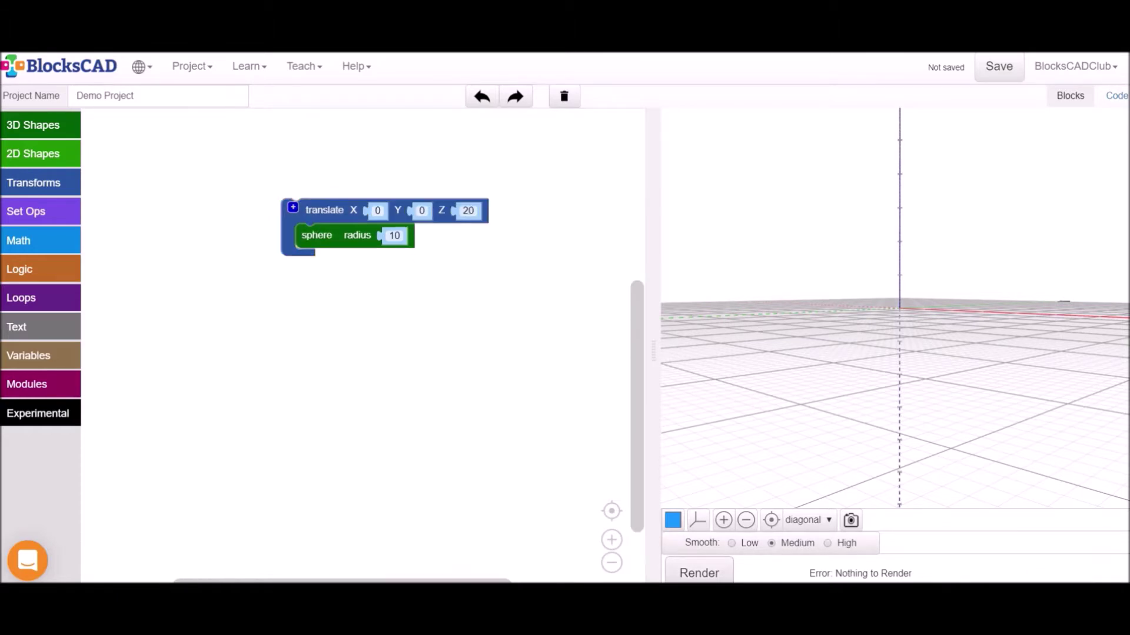
click(699, 573)
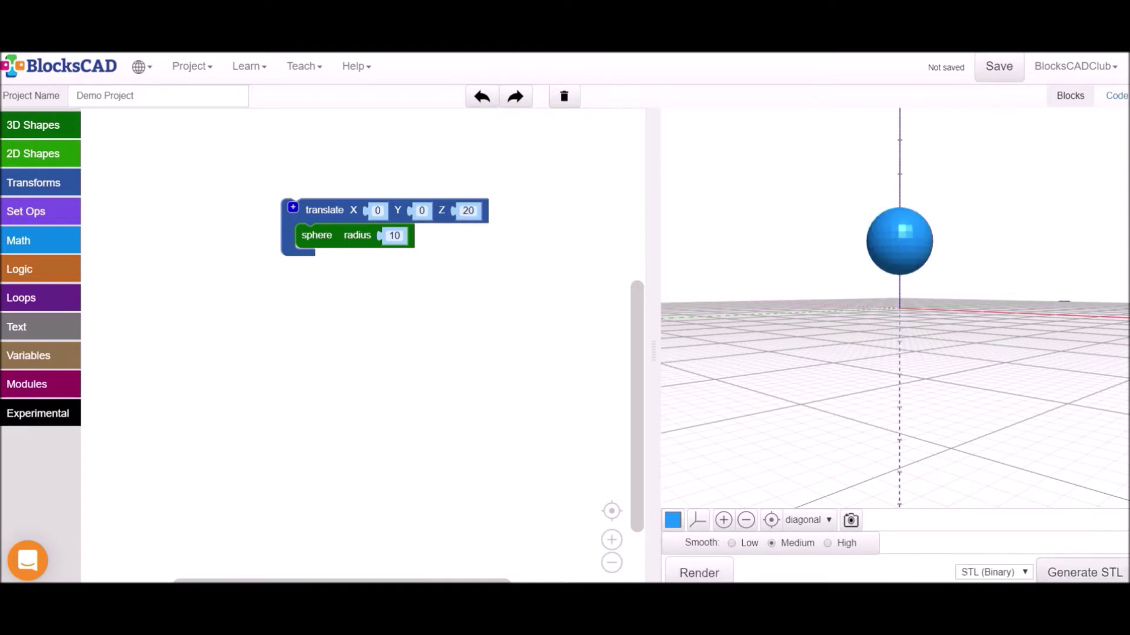
key(ctrl+s)
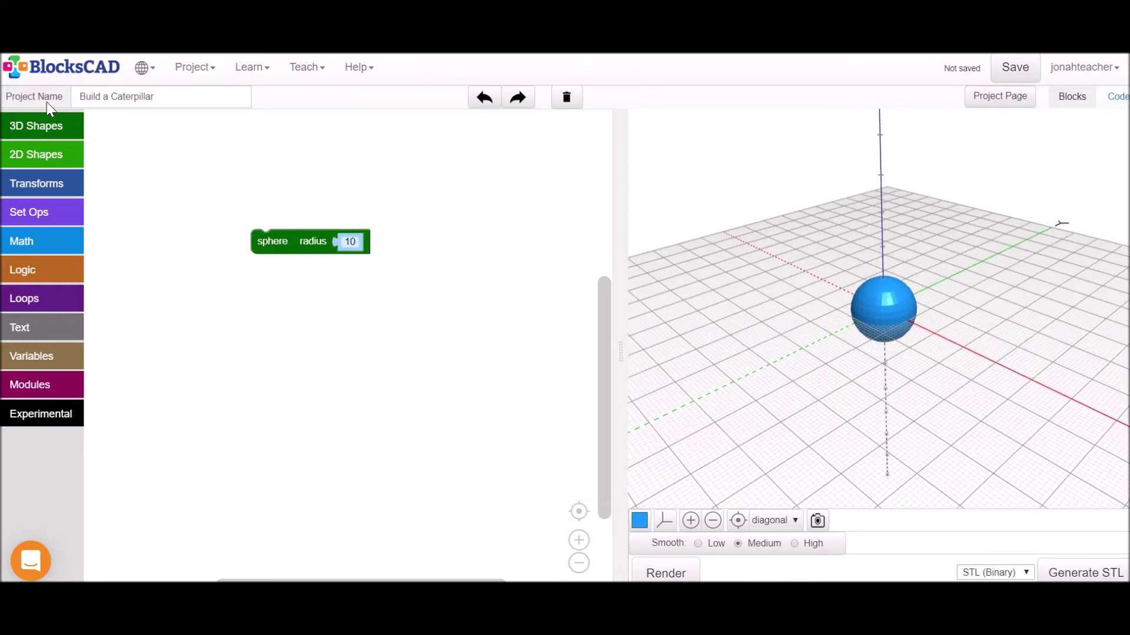
Step: Add a second radius-10 sphere block to the workspace and re-render the model
click(51, 119)
drag(131, 127, 281, 173)
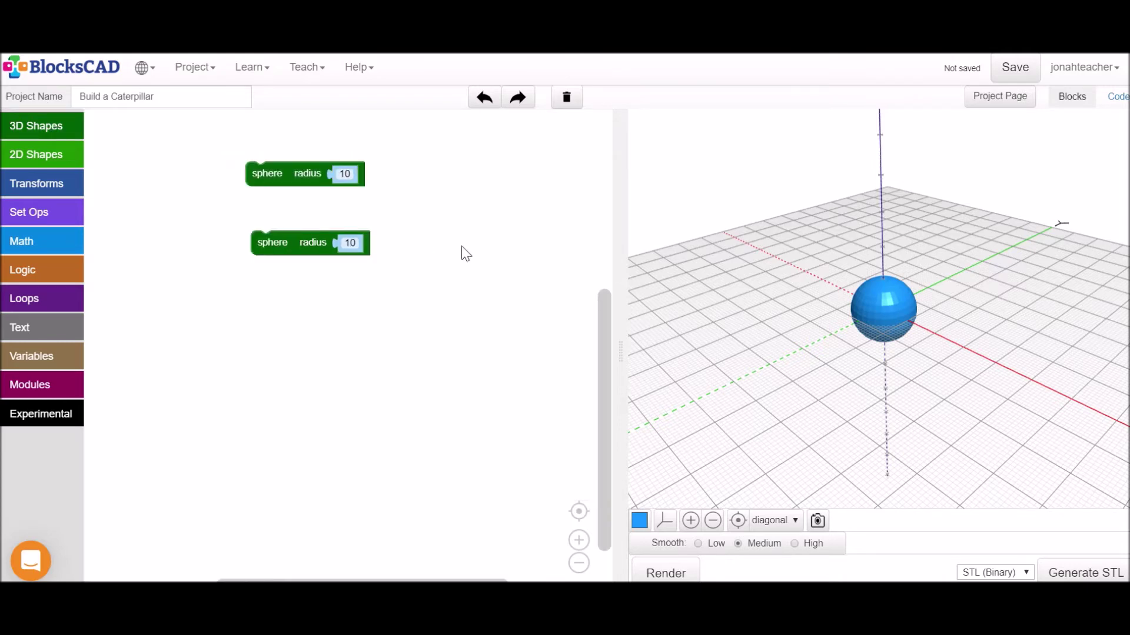
click(665, 573)
scroll(818, 377, up, 1)
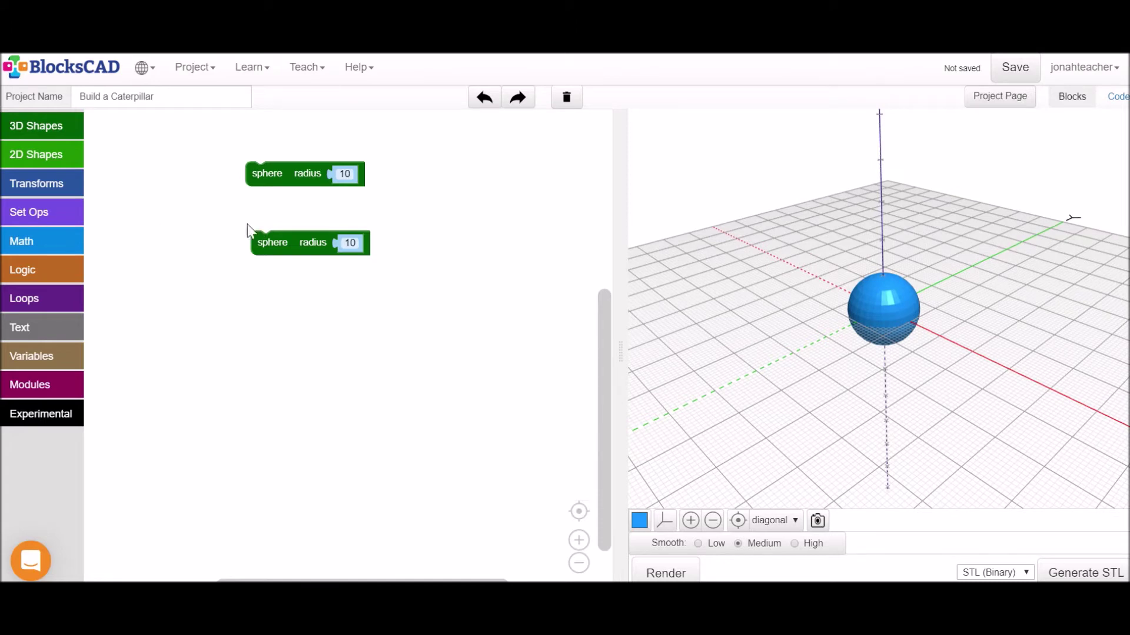
click(45, 178)
Step: Translate the second sphere along Y, trying 10 then settling on 13, and render both spheres
drag(136, 138, 245, 236)
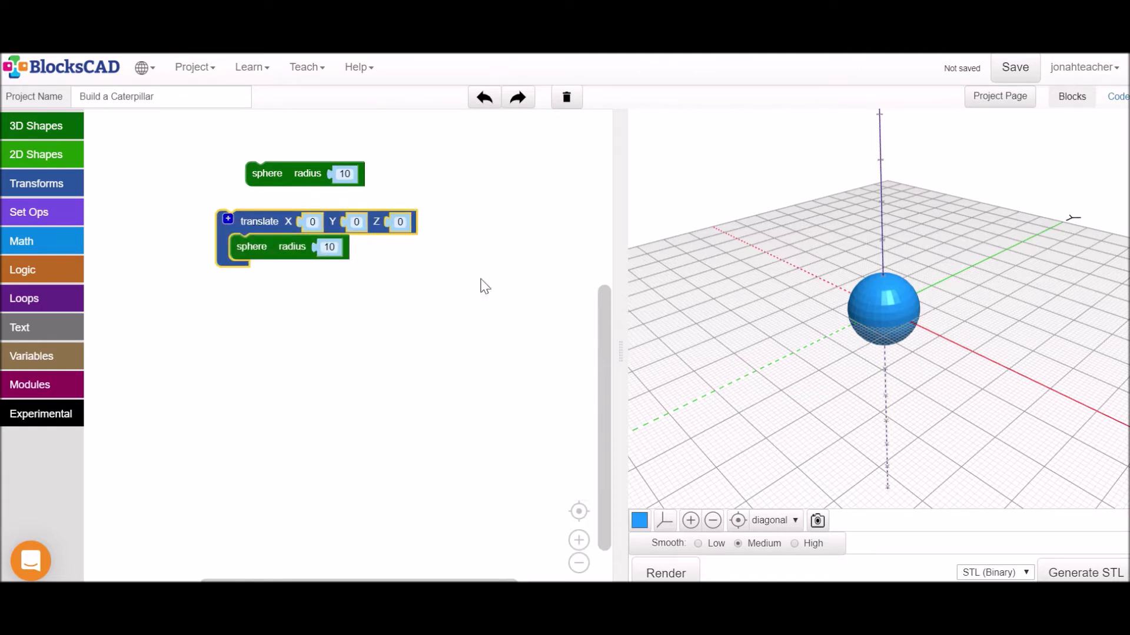
click(364, 222)
text(10)
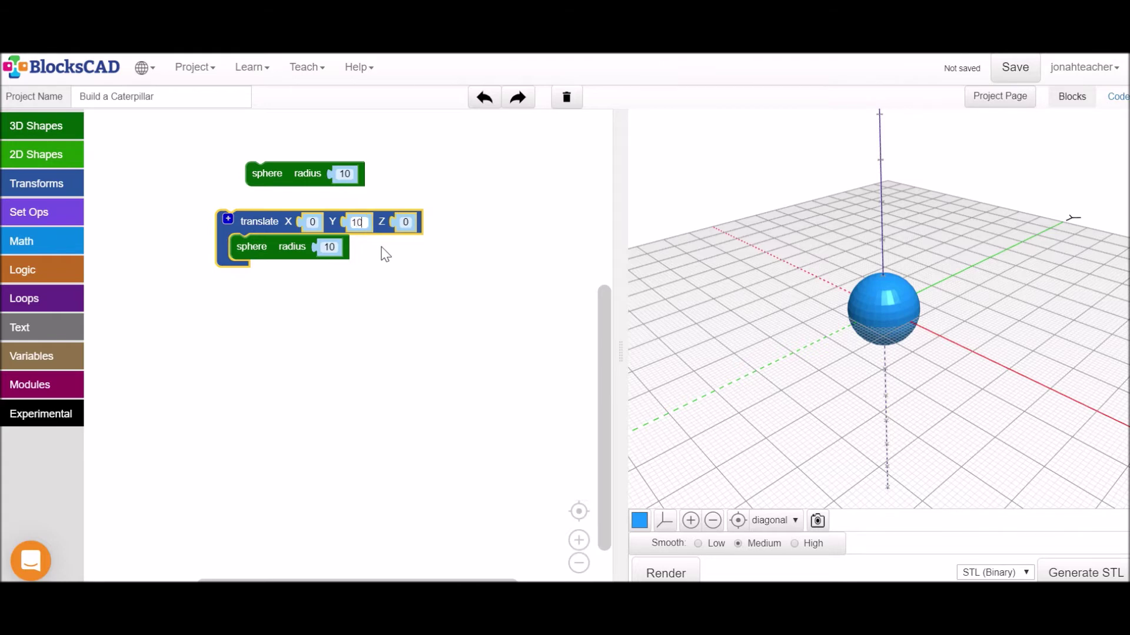
click(676, 571)
drag(854, 347, 786, 331)
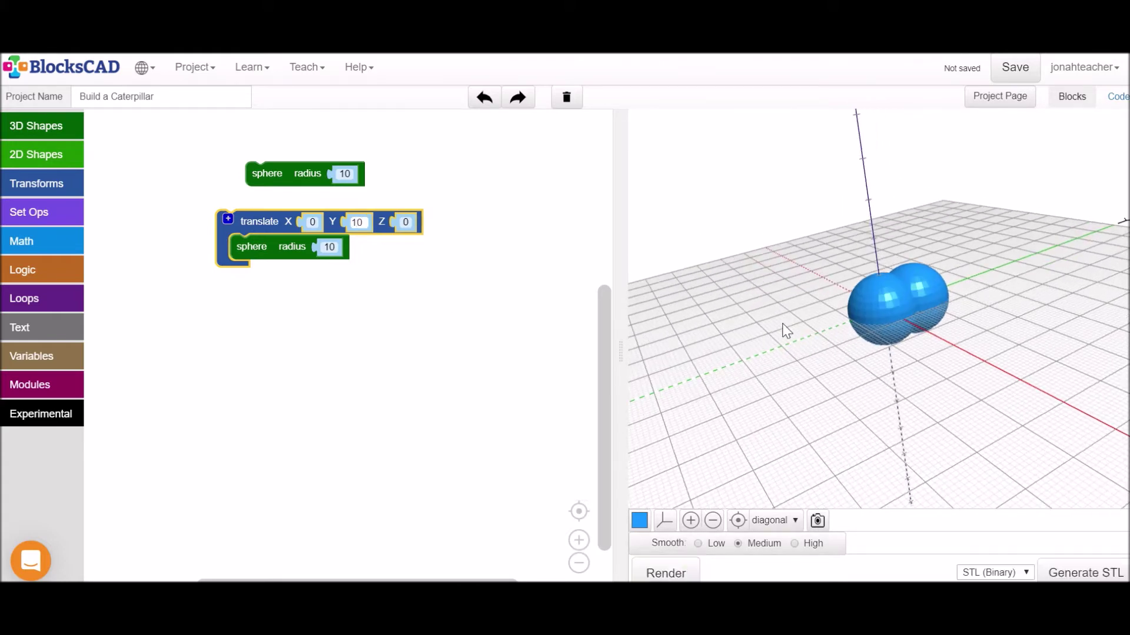
click(370, 224)
text(13)
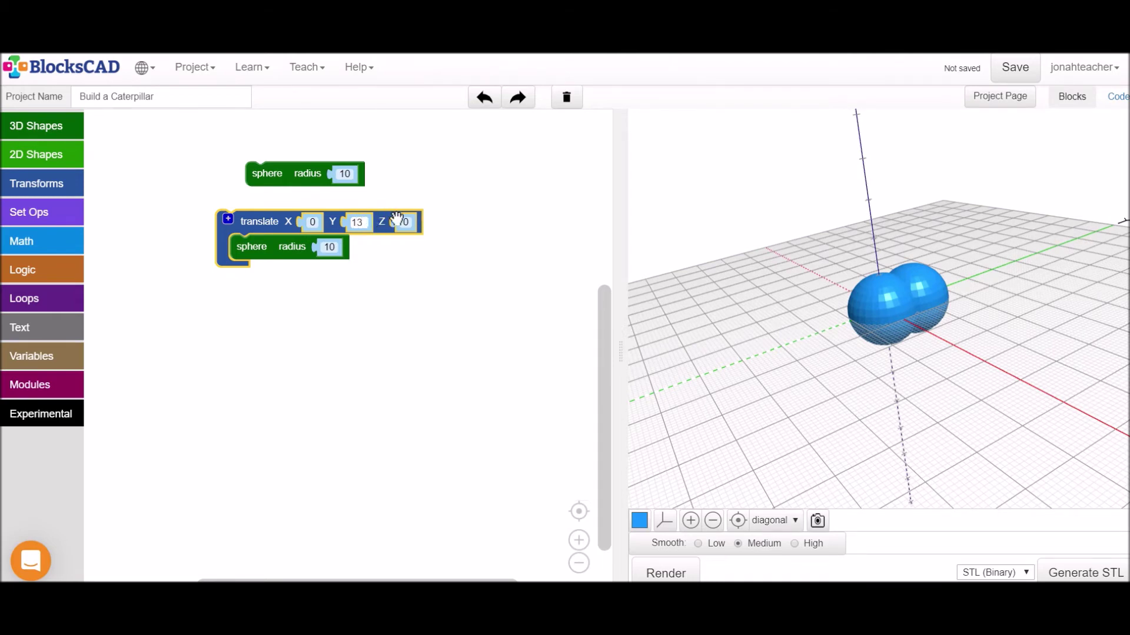
click(677, 573)
click(473, 293)
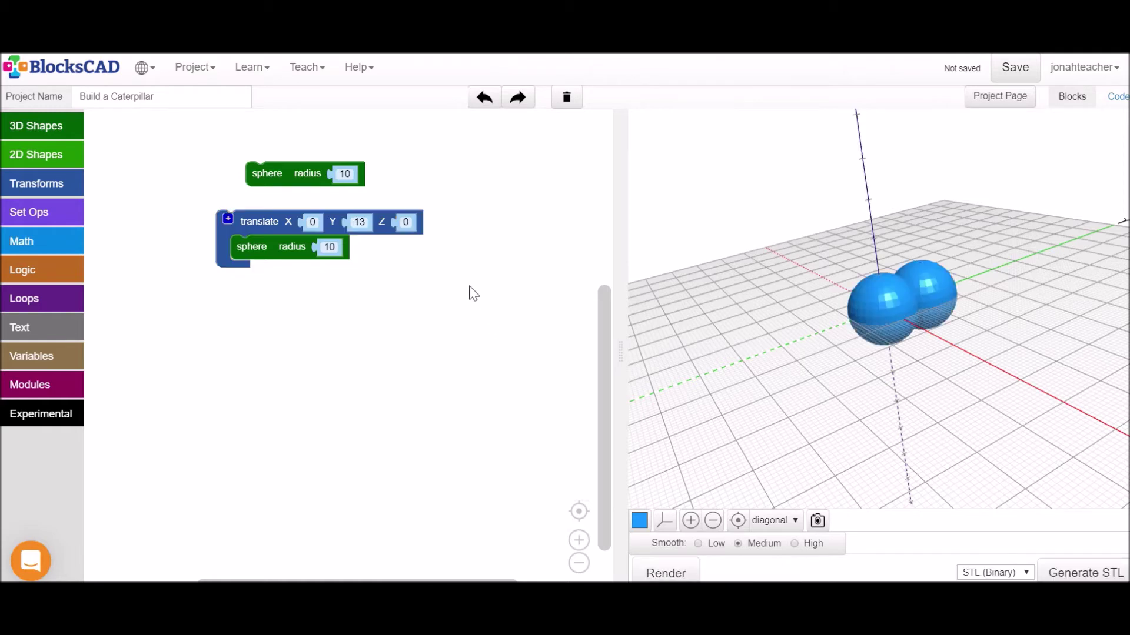
click(250, 220)
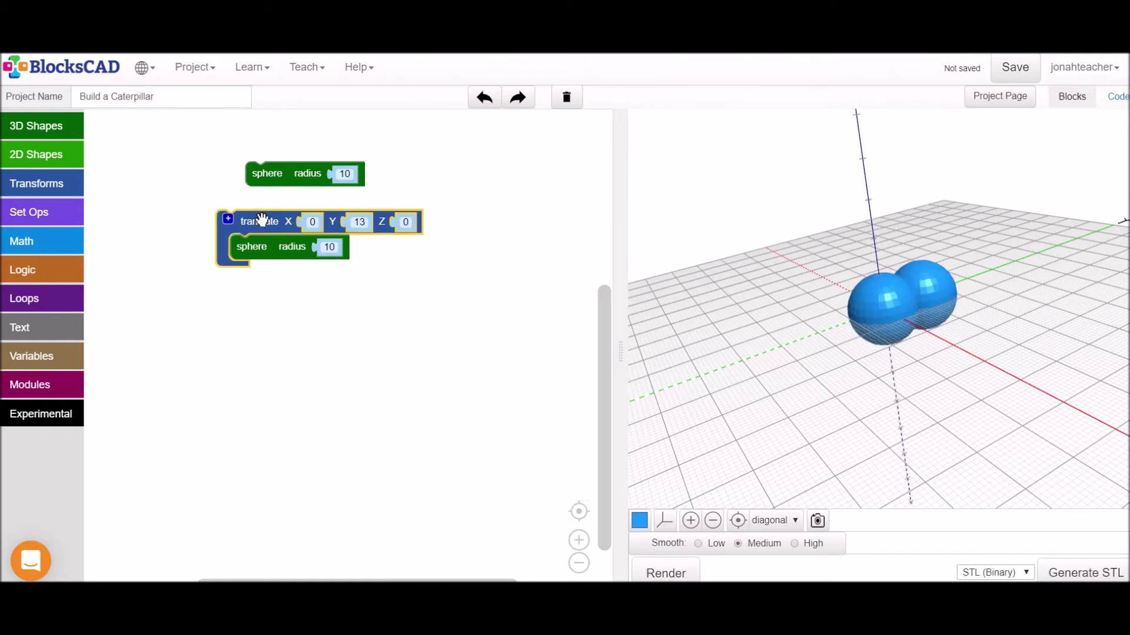
Step: Duplicate the translated sphere group and set the copy's Y offset to 26
key(ctrl+c)
key(ctrl+v)
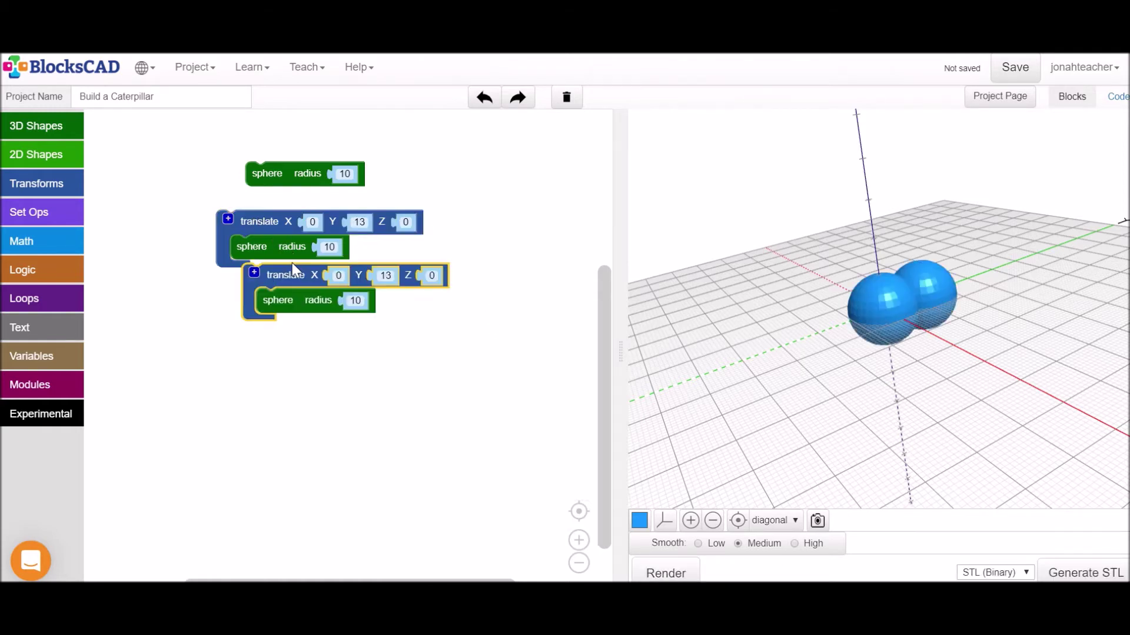
drag(292, 265, 258, 296)
click(349, 307)
text(26)
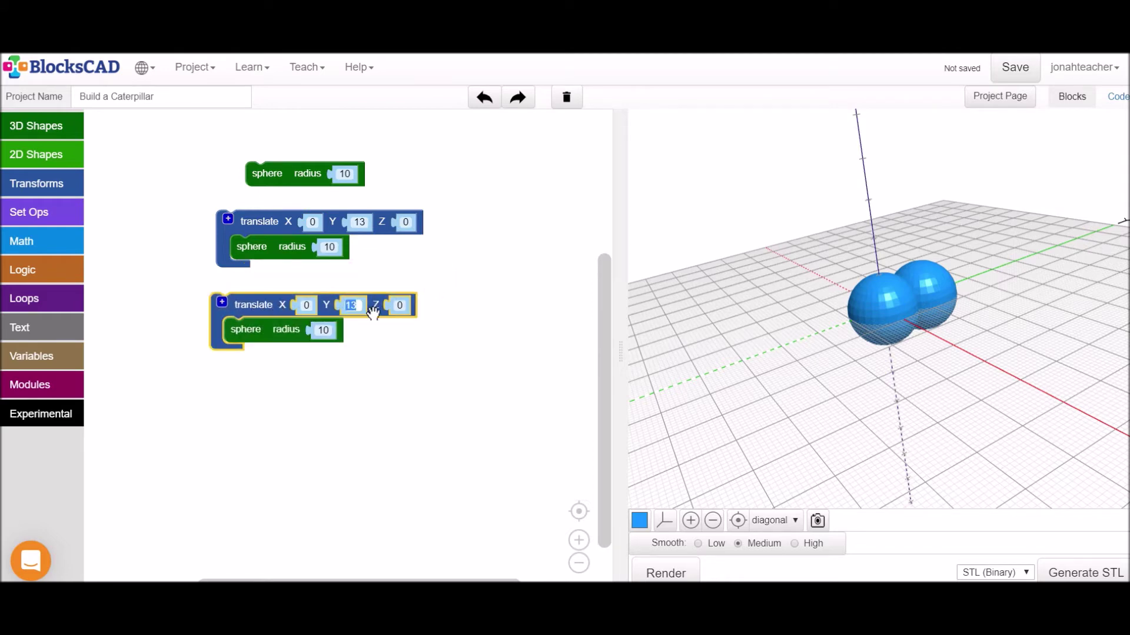
click(446, 365)
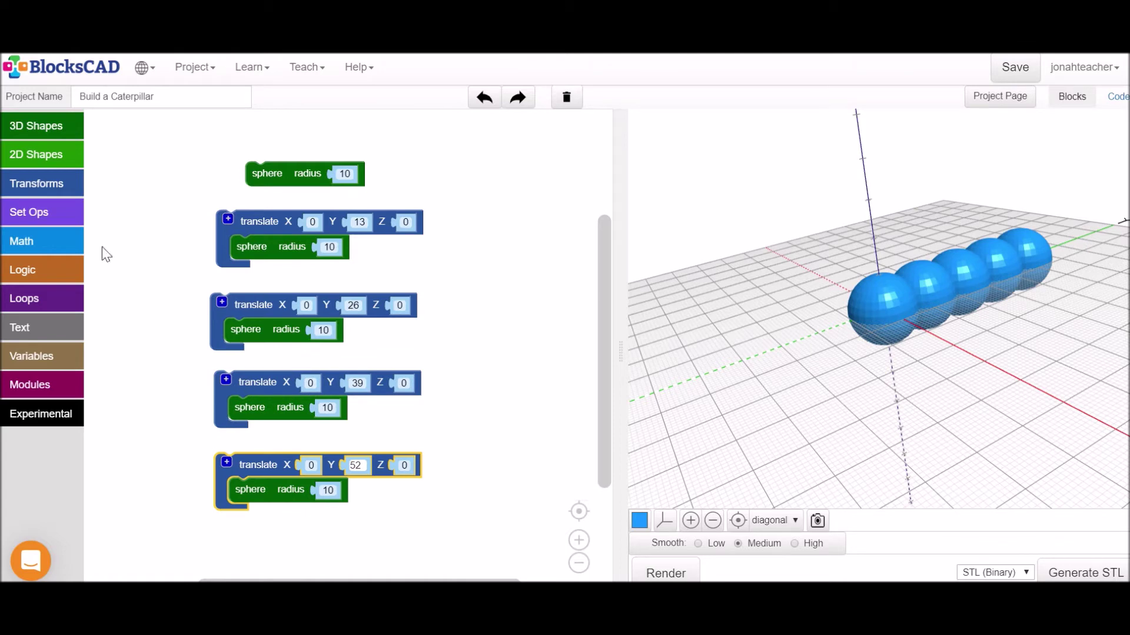
Step: Add two yellow color blocks and wrap the Y 13 sphere in one of them
click(46, 184)
drag(136, 399, 237, 370)
key(ctrl+c)
key(ctrl+v)
drag(156, 268, 240, 198)
Step: Render the five spheres and gather them all into one union block with extra slots
click(638, 569)
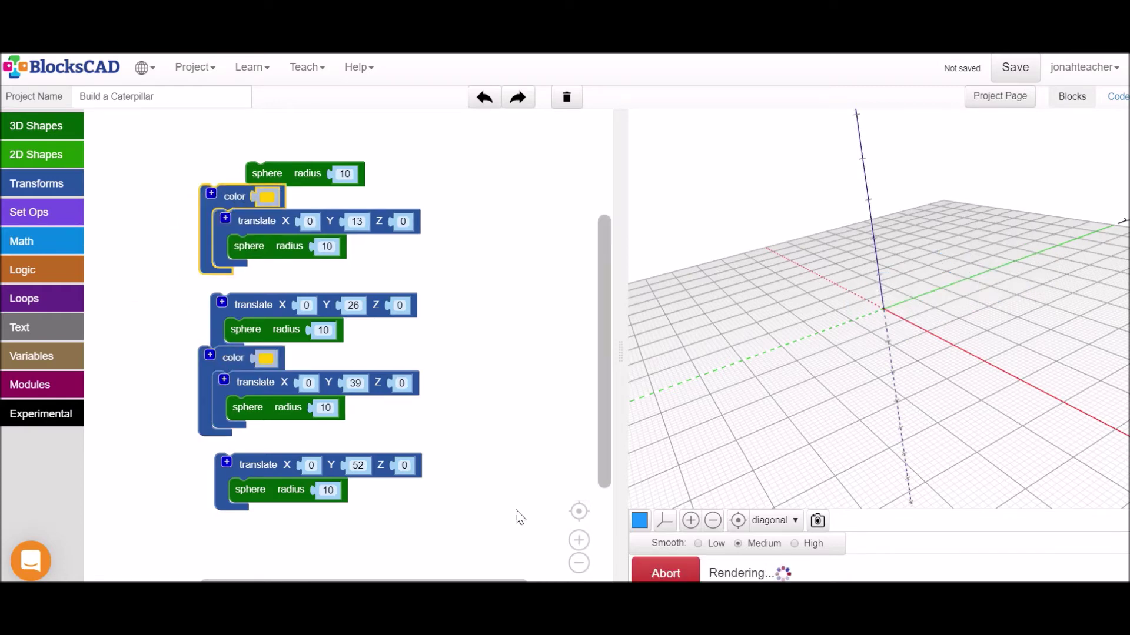
drag(236, 360, 236, 378)
click(29, 212)
drag(116, 149, 146, 198)
click(137, 173)
click(137, 172)
click(137, 173)
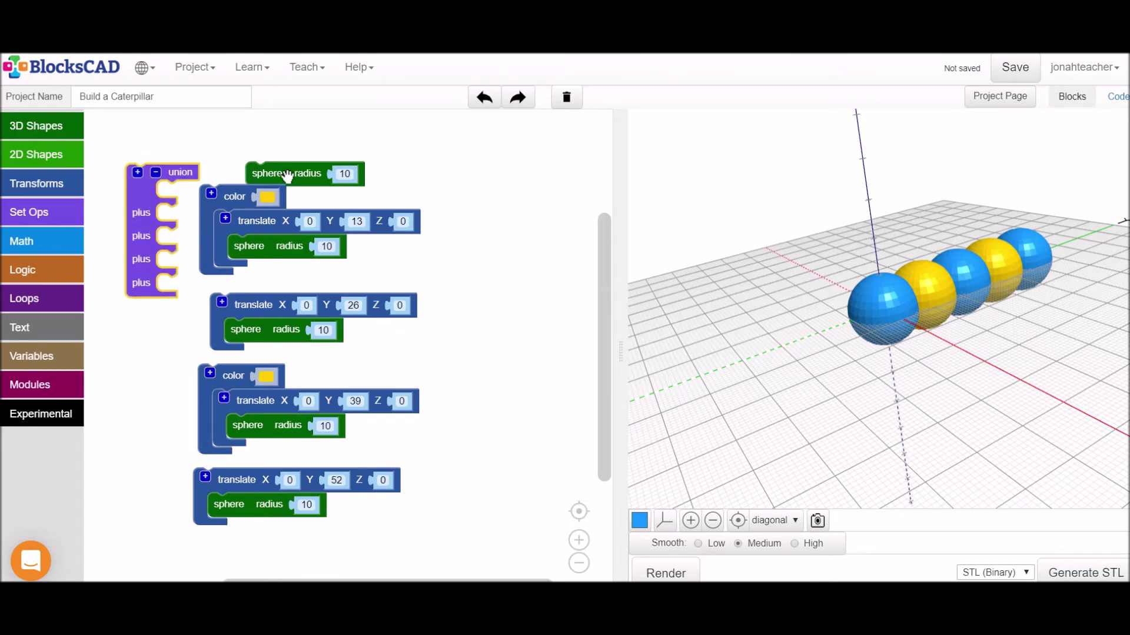
drag(286, 175, 199, 195)
drag(201, 236, 154, 266)
drag(221, 330, 200, 393)
drag(212, 480, 210, 487)
drag(142, 206, 167, 210)
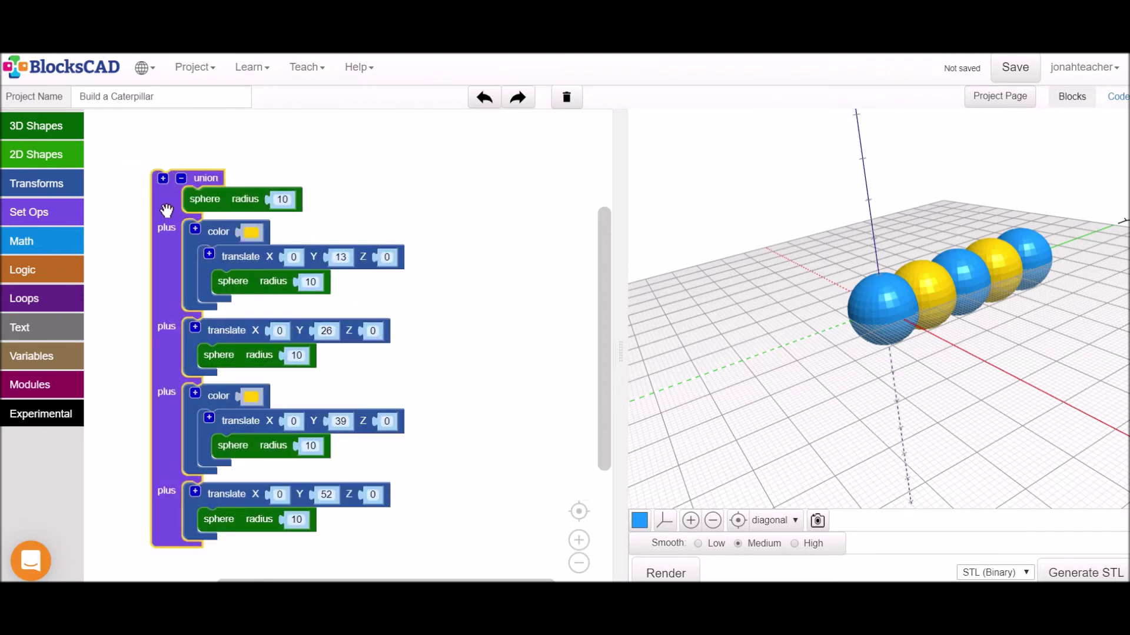
Step: Comment the union 'body parts' and collapse it into a compact block
right_click(167, 211)
click(175, 229)
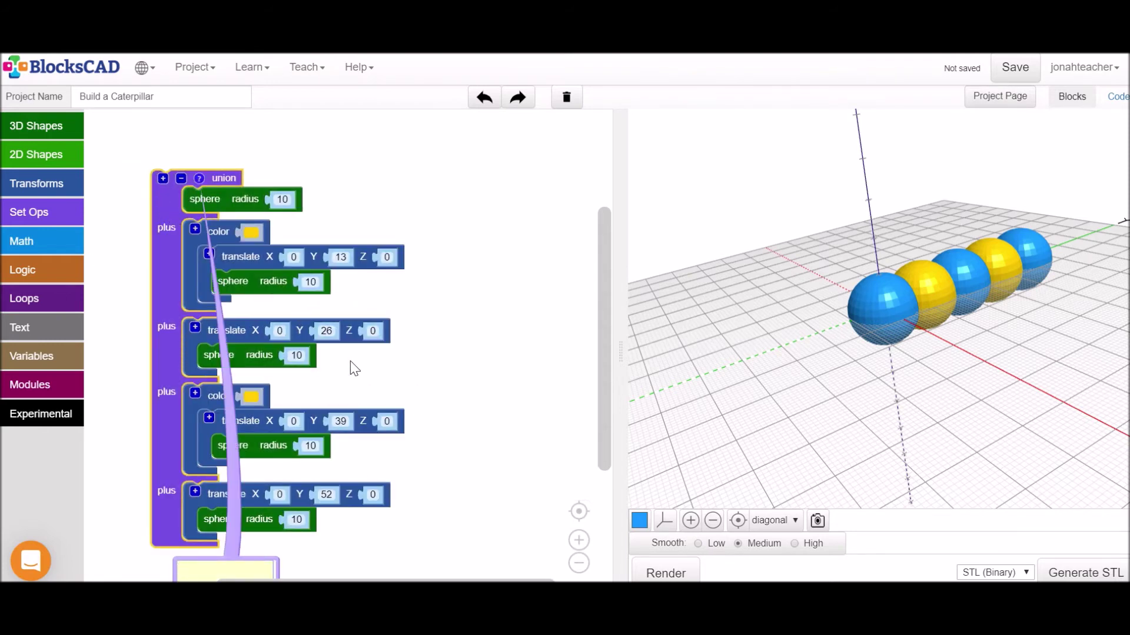
text(body parts)
right_click(225, 178)
click(274, 215)
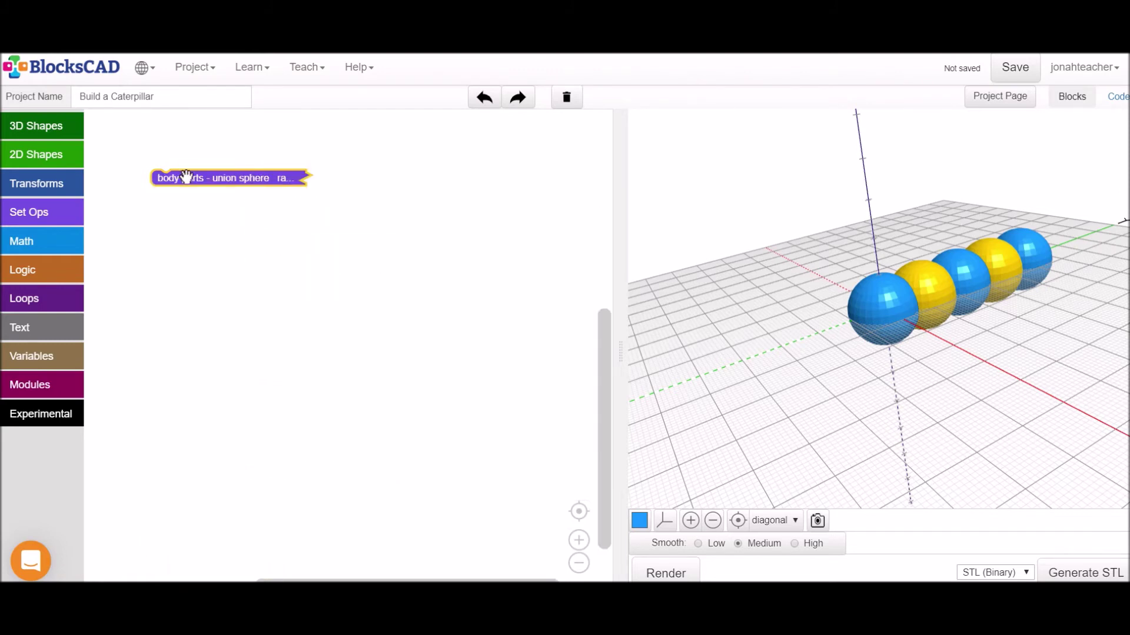
drag(184, 176, 258, 146)
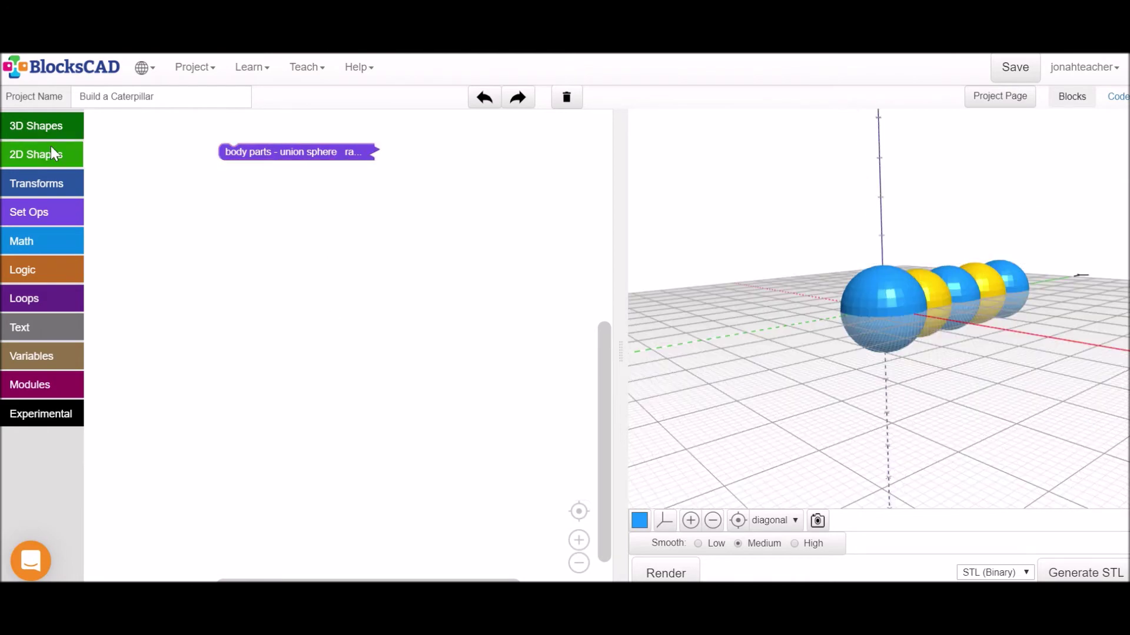
click(23, 128)
Step: Add a new head sphere with radius 12
drag(136, 140, 306, 322)
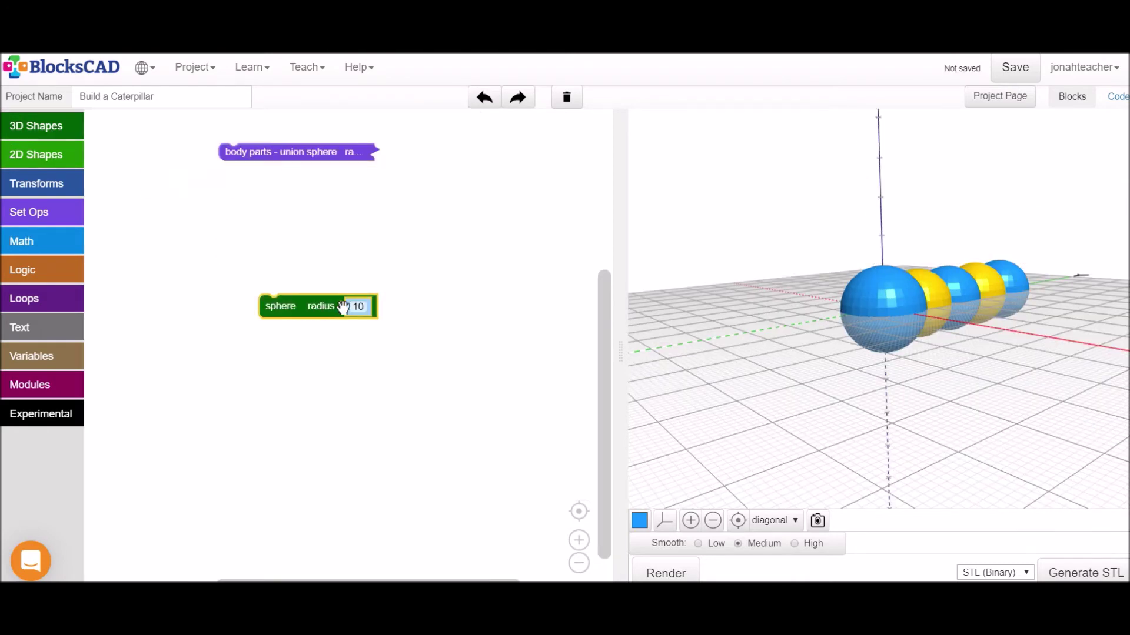
click(355, 306)
text(12)
click(412, 348)
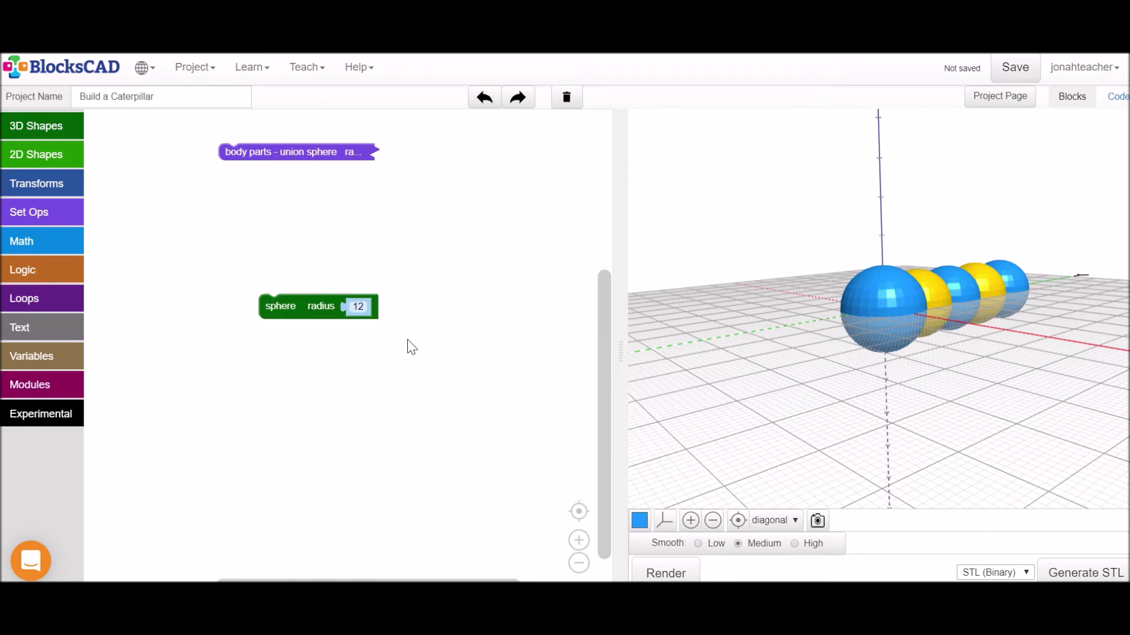
Step: Translate the head sphere to Y -5, Z 10 and render it at the caterpillar's front
click(36, 184)
drag(126, 134, 270, 280)
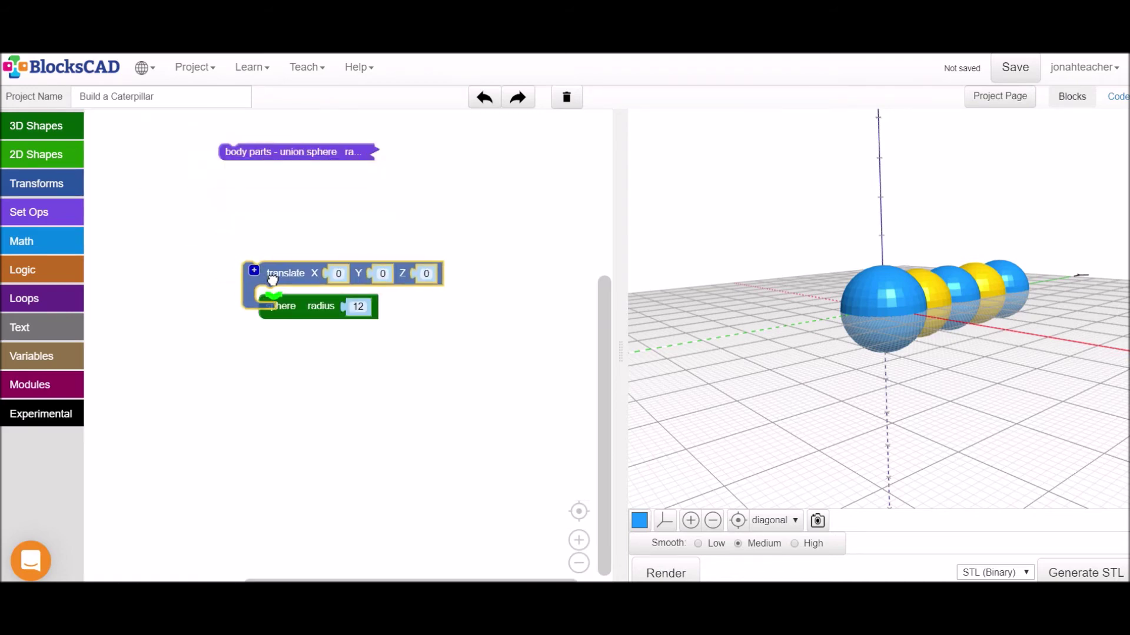
click(339, 274)
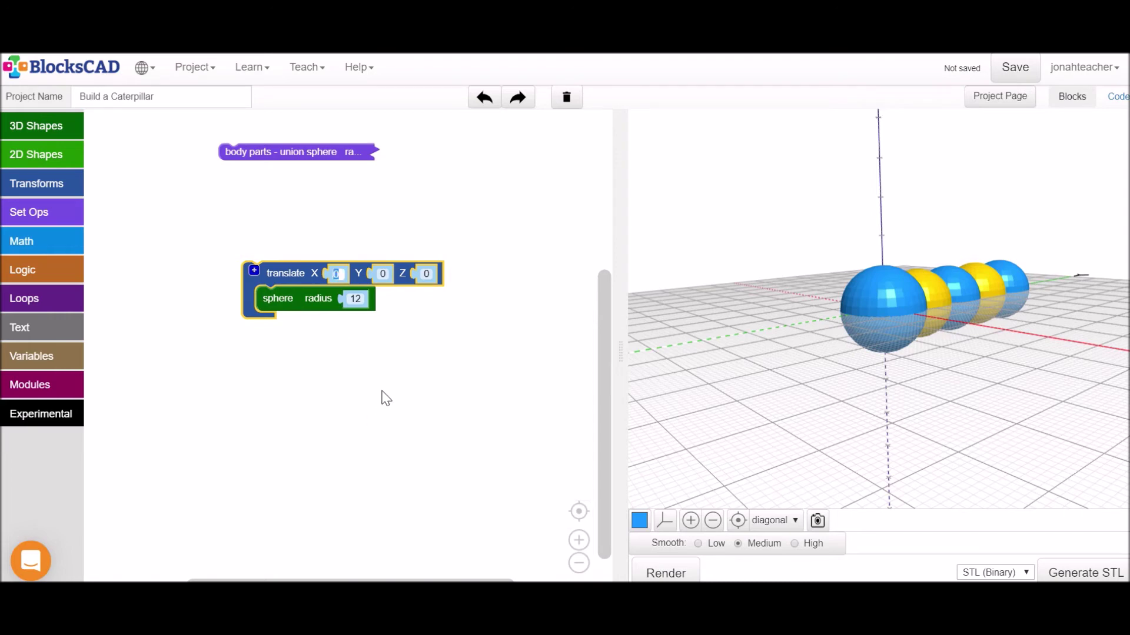
click(427, 274)
text(10)
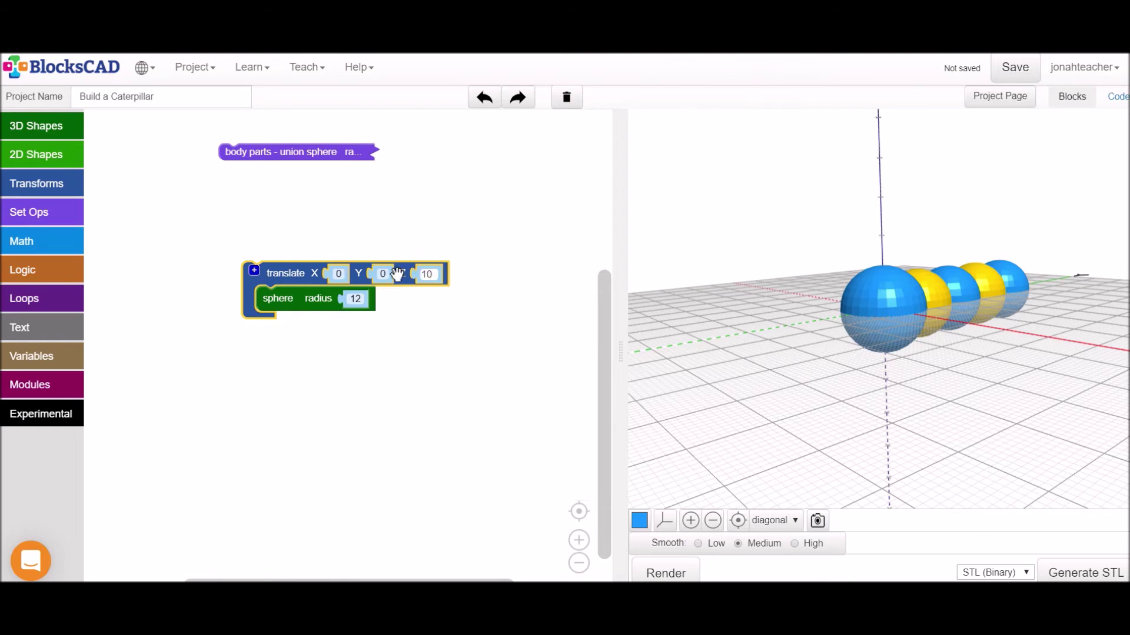
click(384, 274)
text(-5)
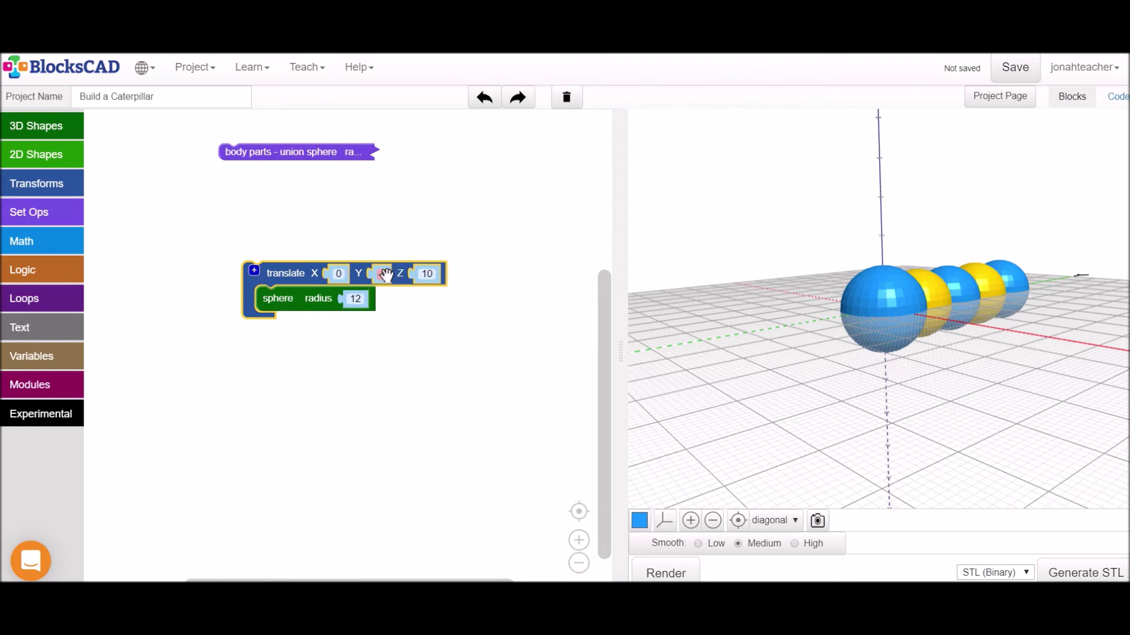
click(667, 575)
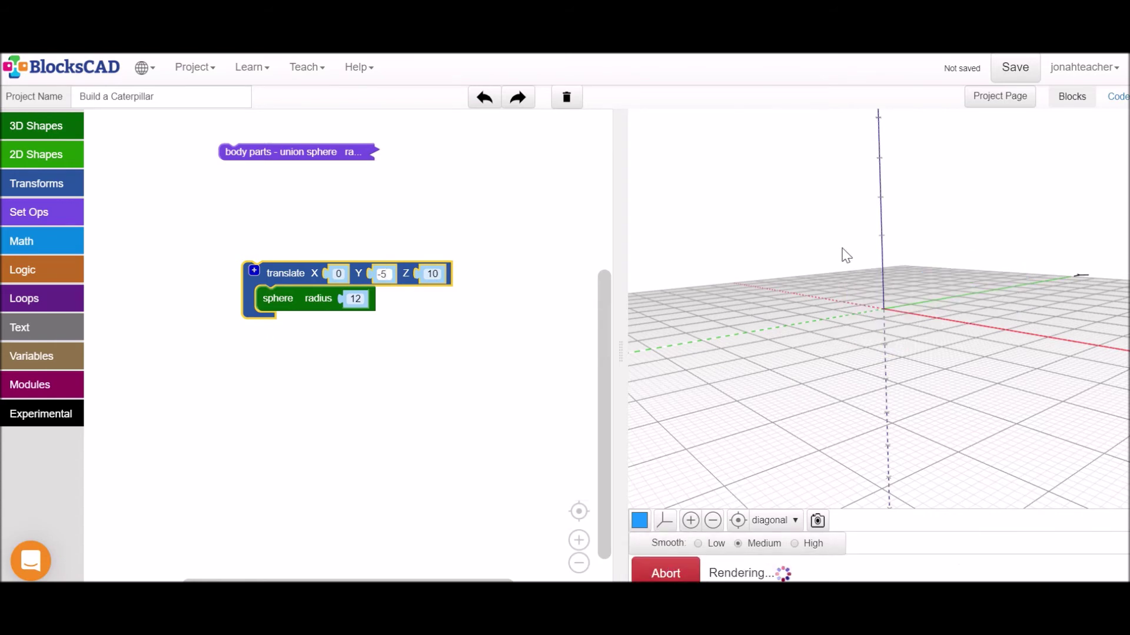
drag(846, 263, 712, 282)
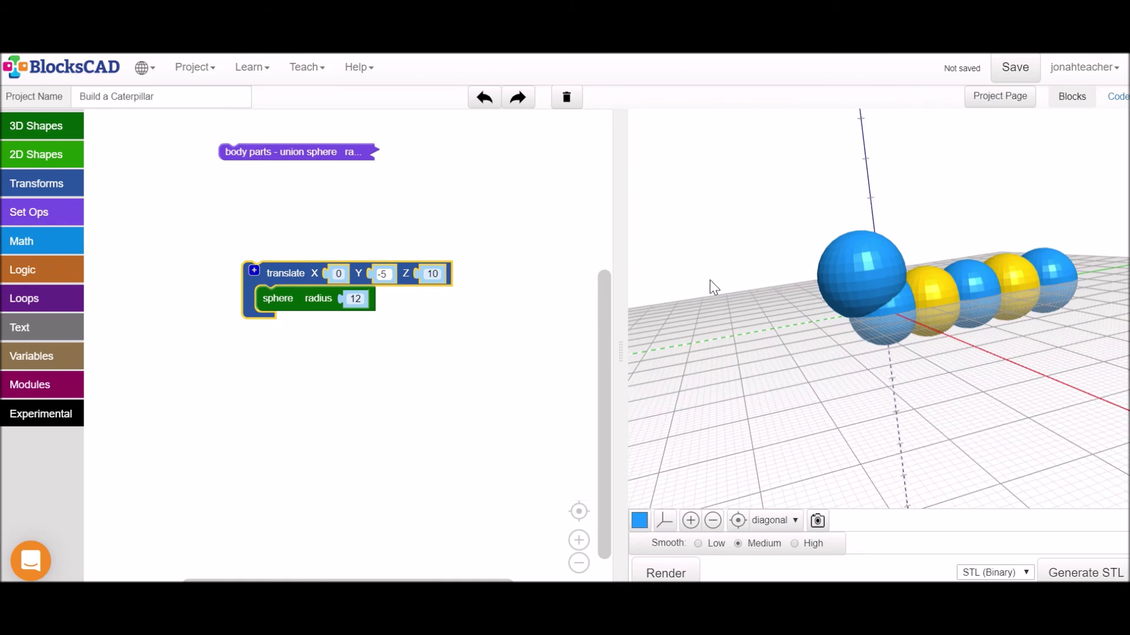
click(501, 316)
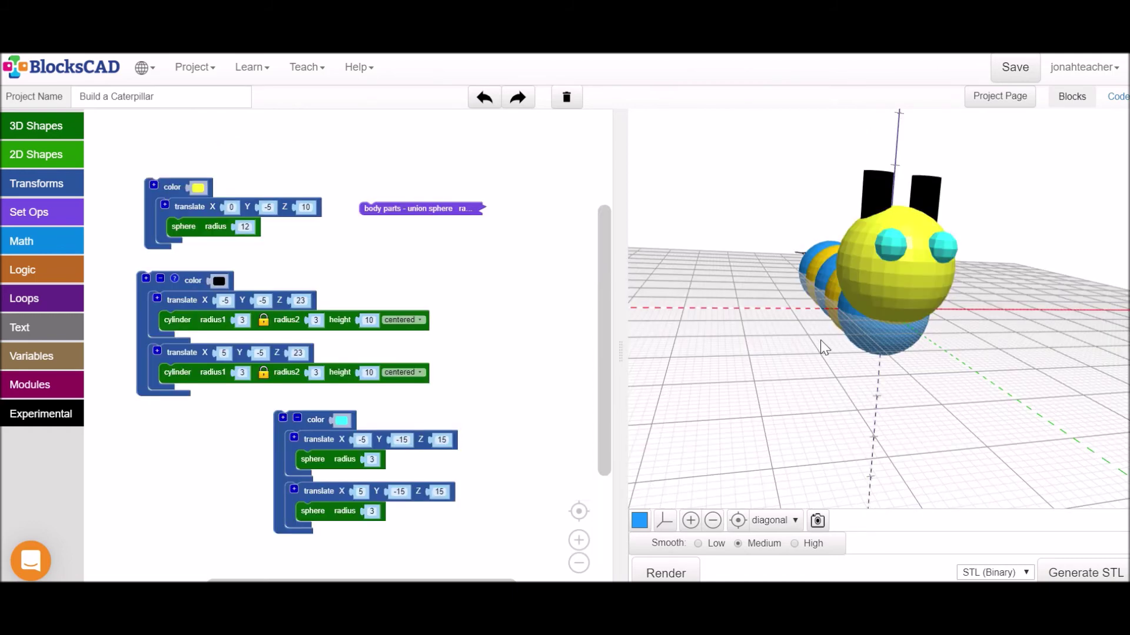
Step: Tidy the black antennae and cyan eyes block groups beside the yellow head
drag(820, 340, 855, 347)
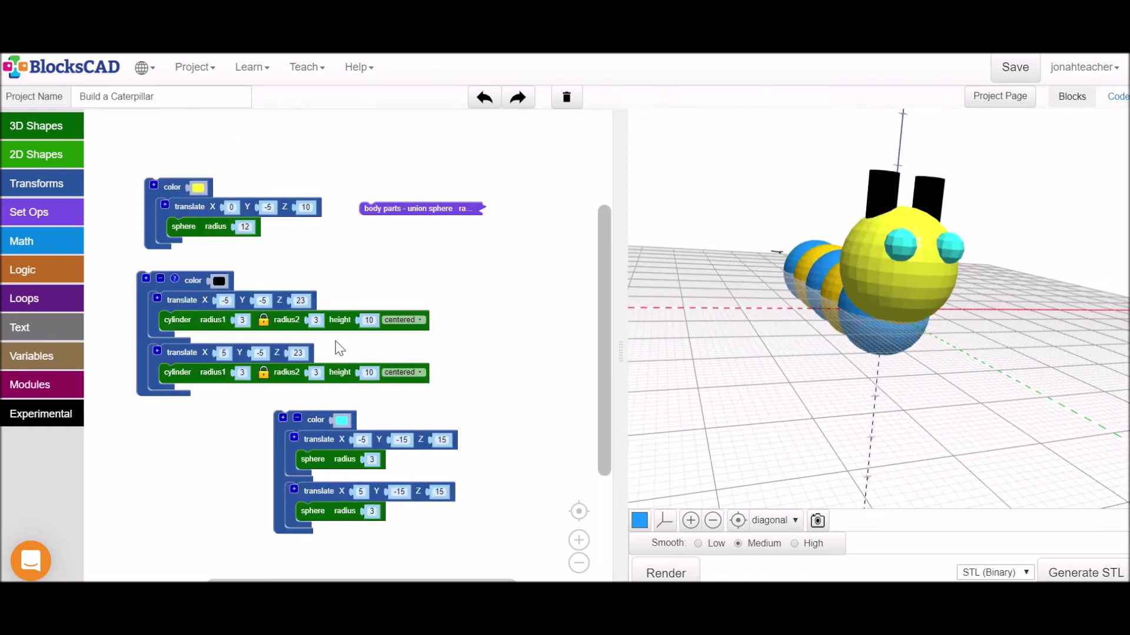
click(198, 283)
drag(198, 283, 195, 285)
click(197, 325)
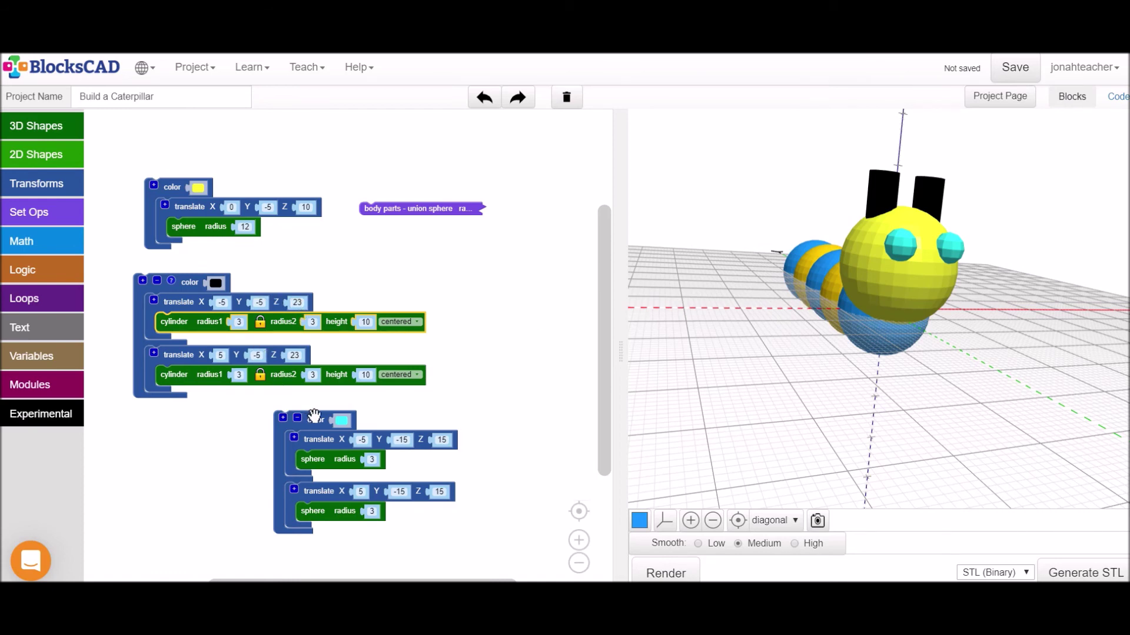
drag(315, 416, 309, 416)
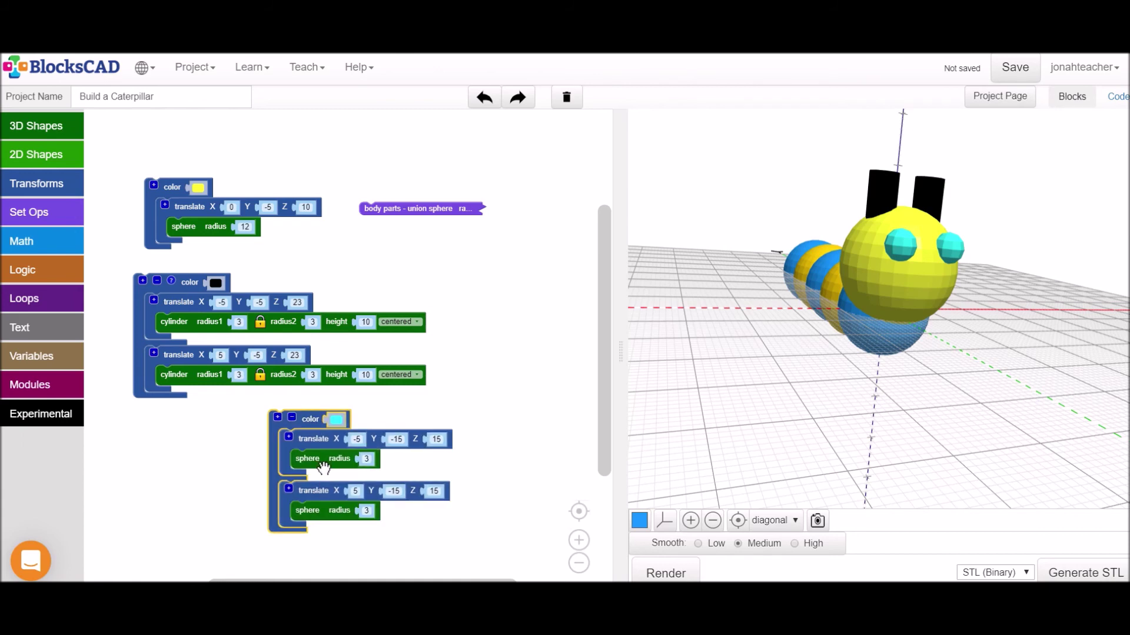